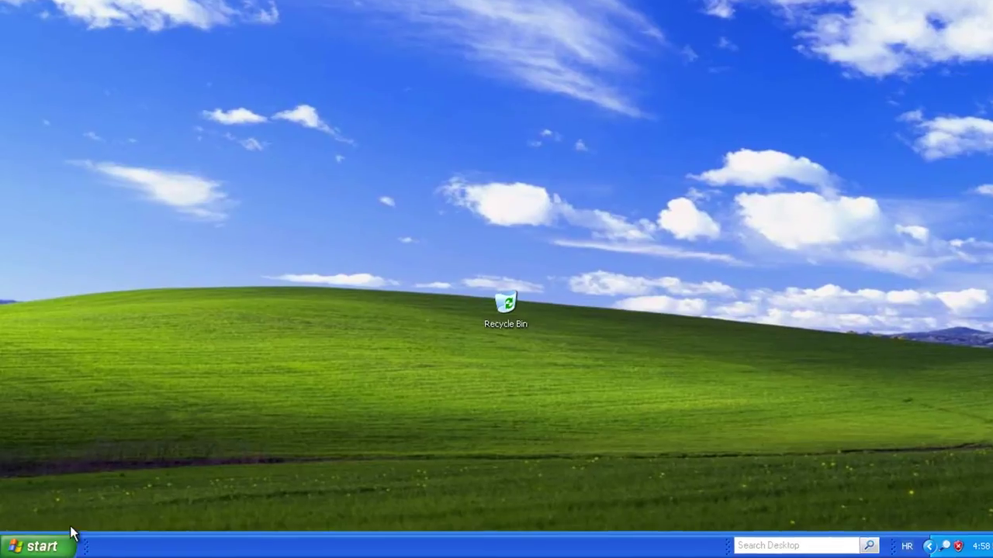
# Open the Alps MD-1000 printer's Properties from the Printers and Faxes folder
pyautogui.click(62, 546)
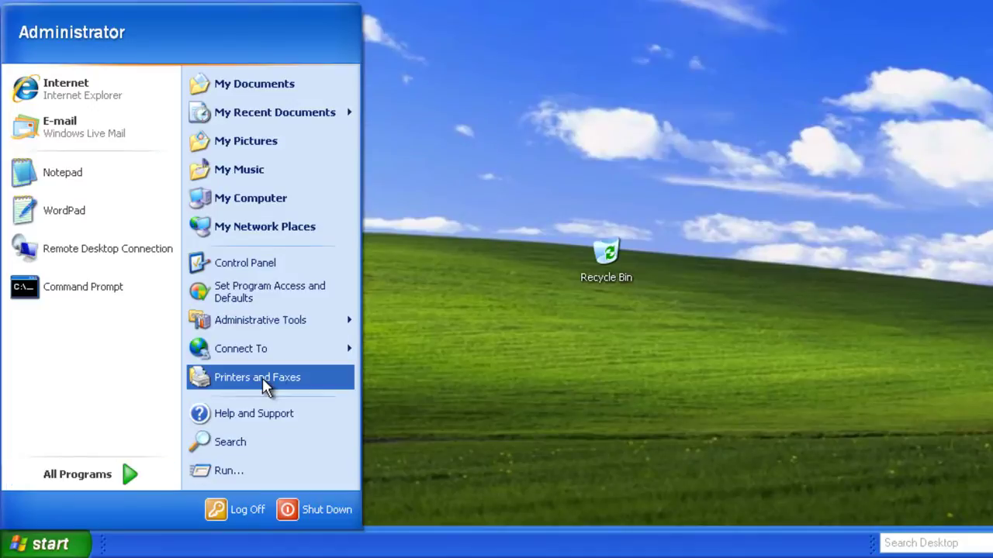
pyautogui.click(262, 378)
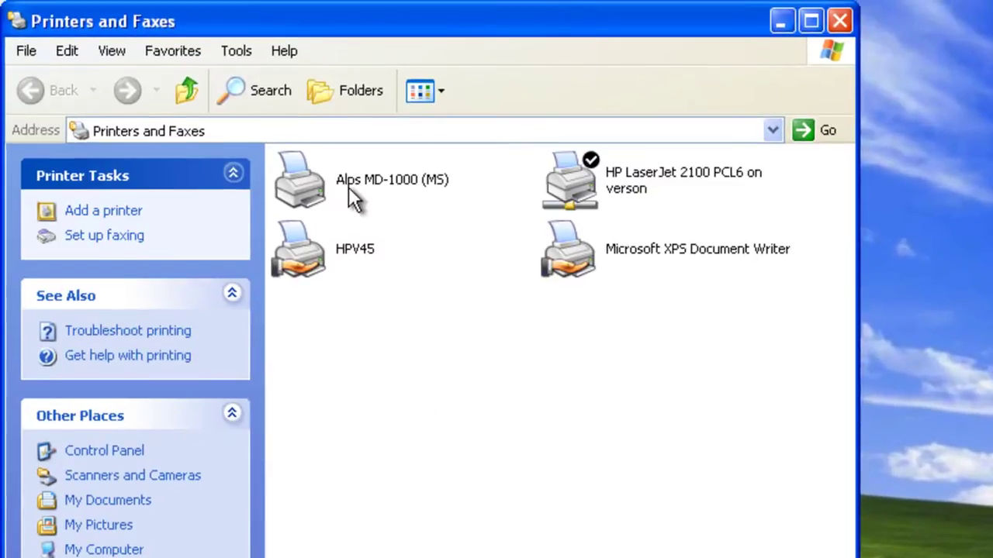
pyautogui.rightClick(349, 189)
pyautogui.click(413, 447)
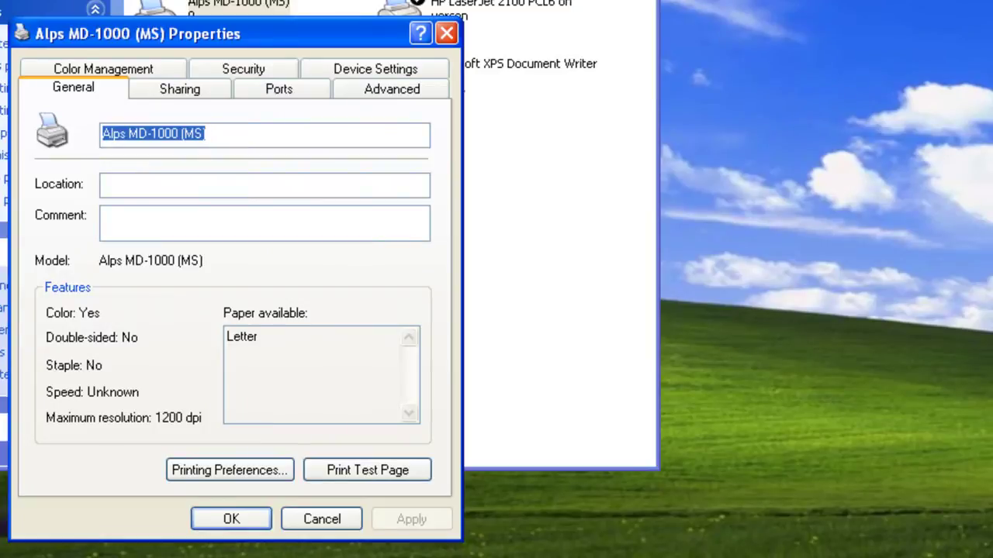
# Look over the printing preferences' Paper/Quality settings, then accept them with OK
pyautogui.click(270, 477)
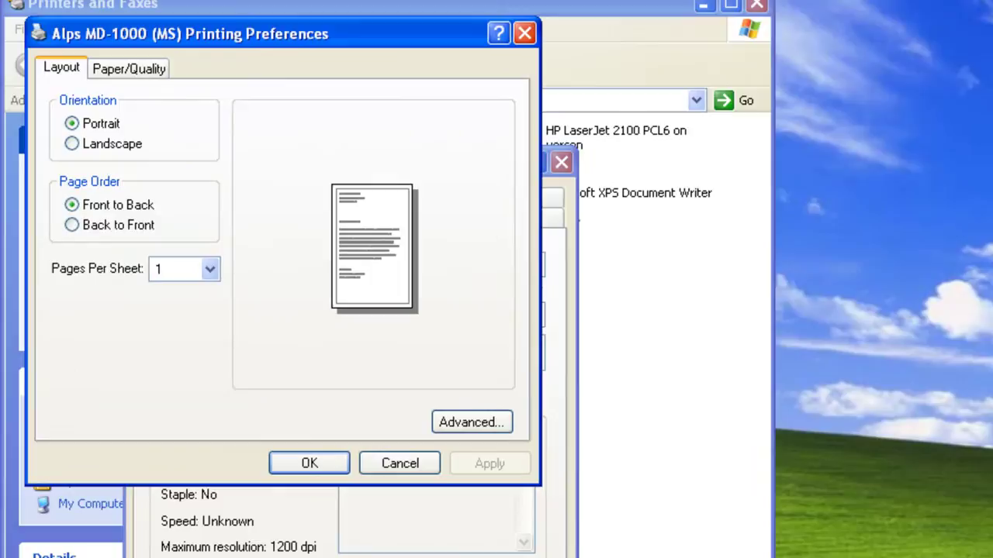
pyautogui.click(151, 70)
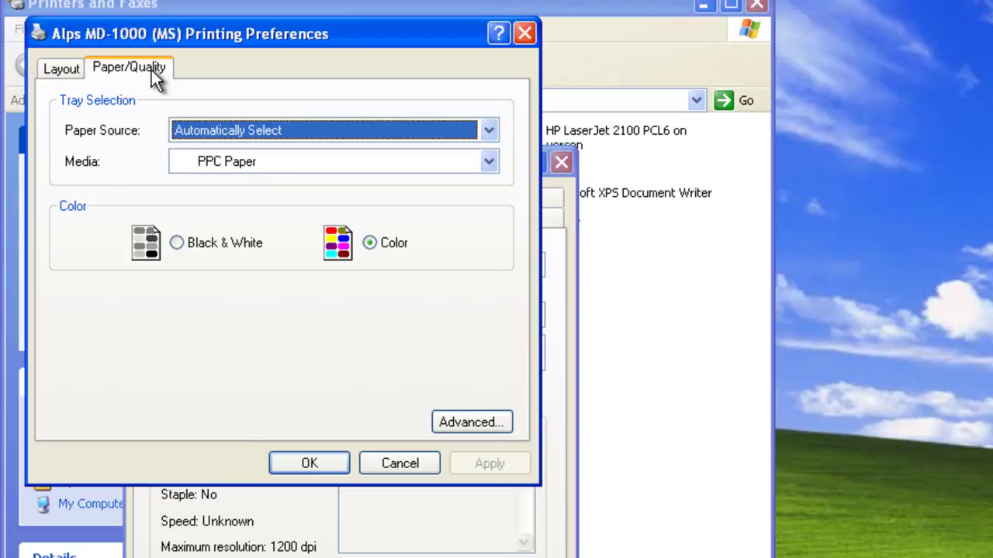
pyautogui.click(314, 465)
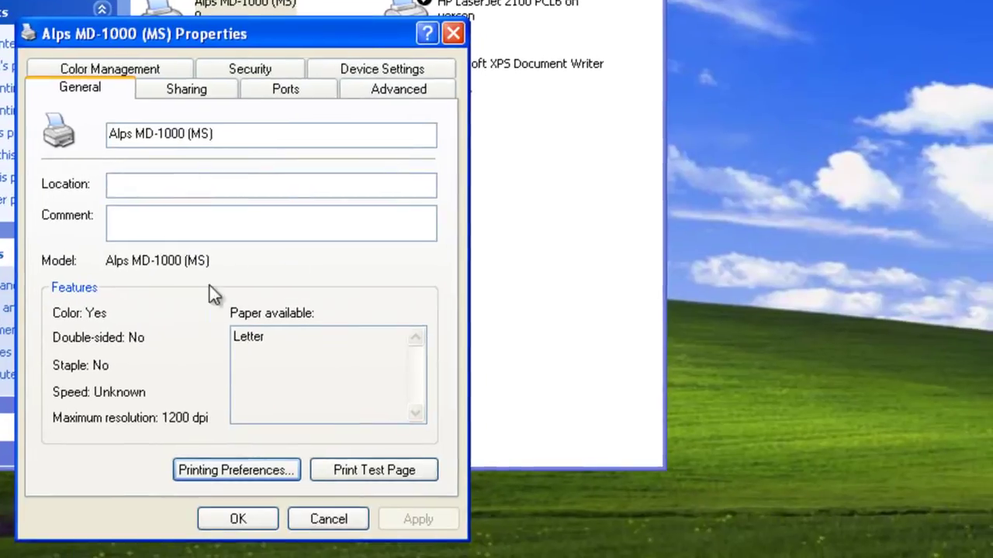
# Review the Sharing, Security, Advanced and Ports tabs, then close the Alps properties with OK
pyautogui.click(172, 91)
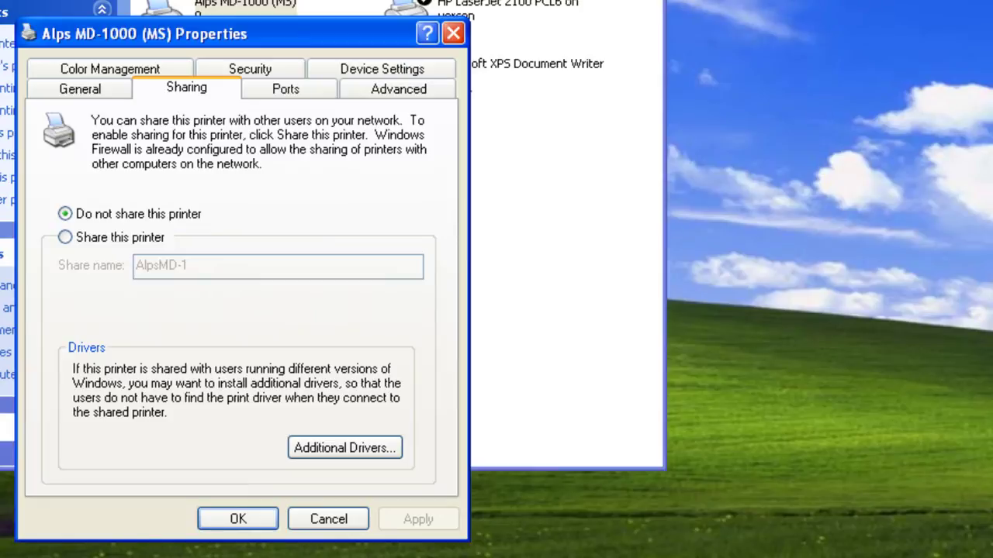
pyautogui.click(266, 67)
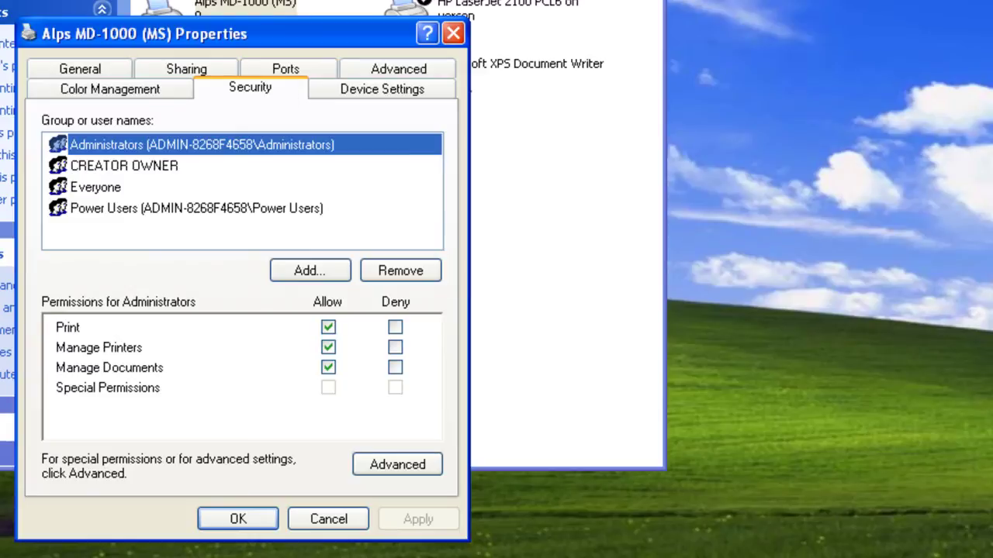
pyautogui.click(381, 65)
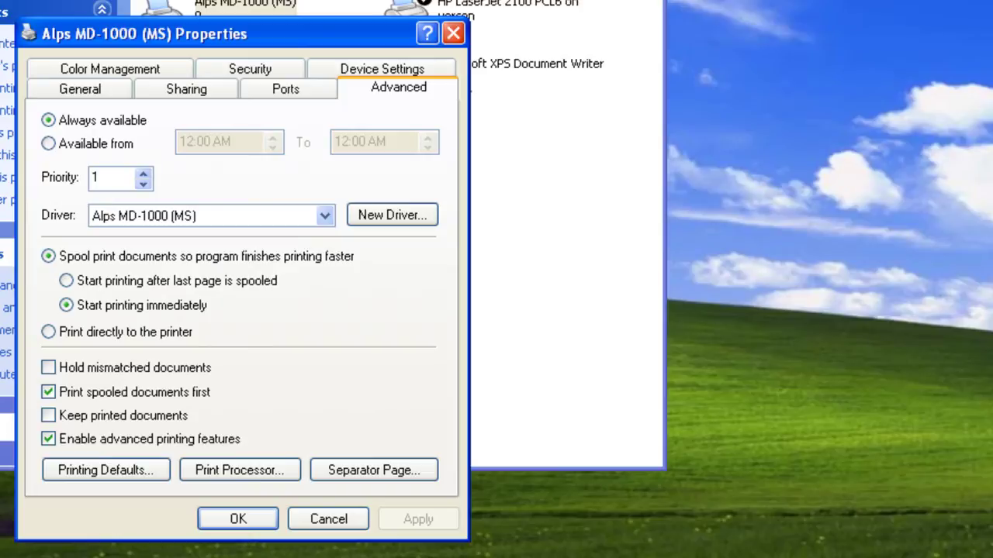
pyautogui.click(292, 89)
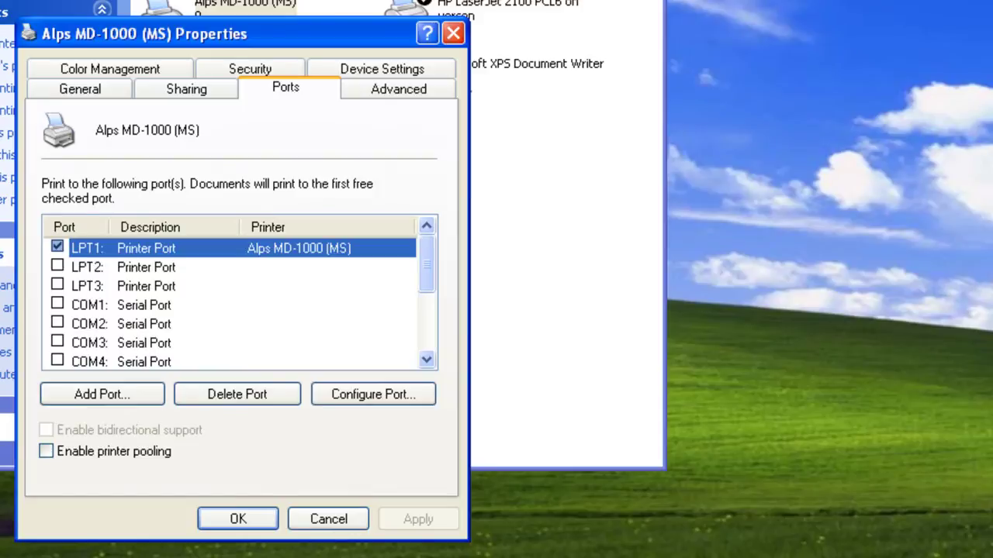
pyautogui.click(240, 524)
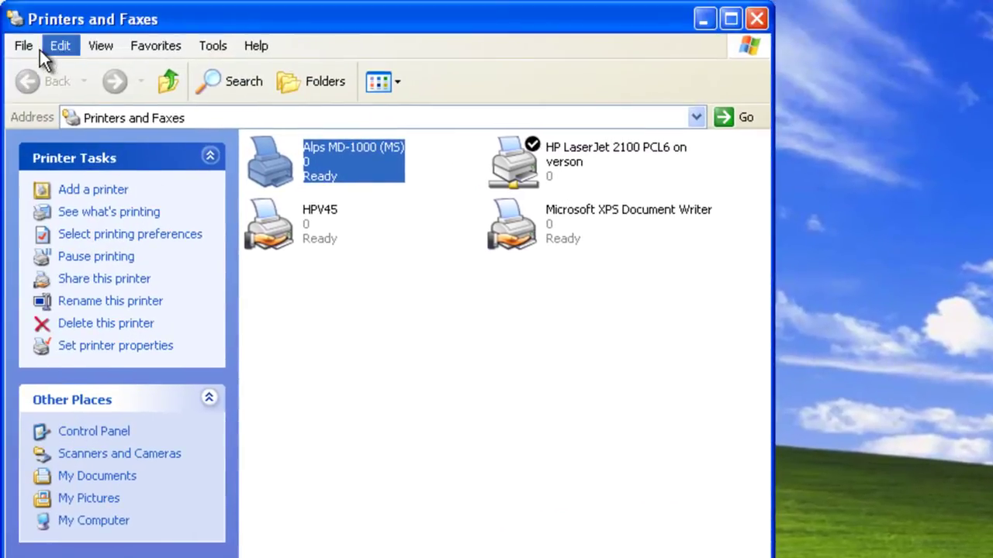
pyautogui.click(33, 47)
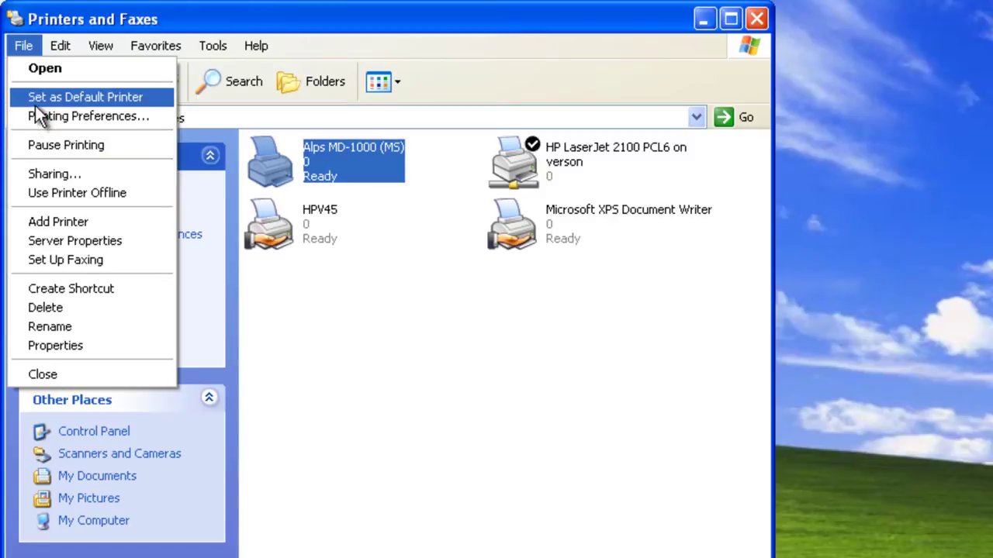
pyautogui.click(62, 240)
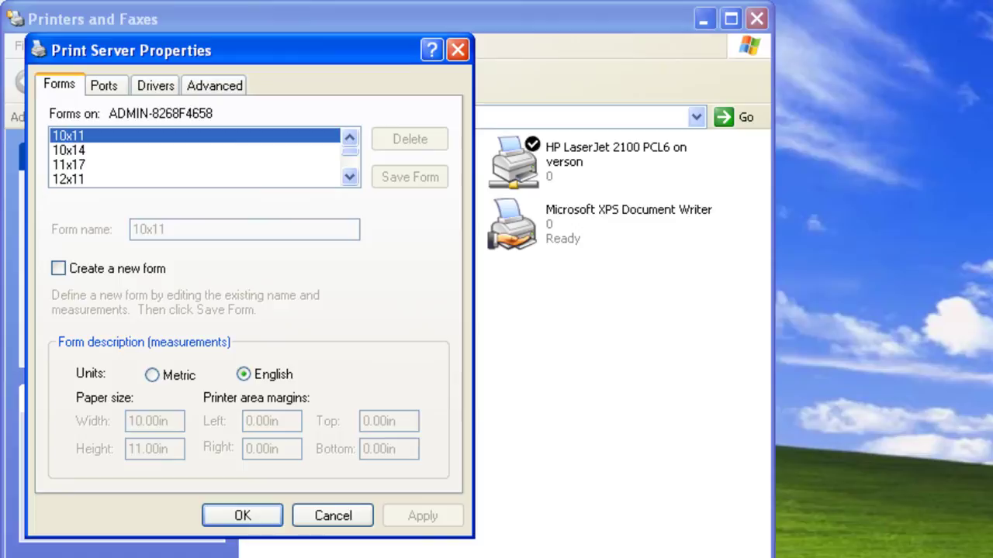
pyautogui.click(155, 87)
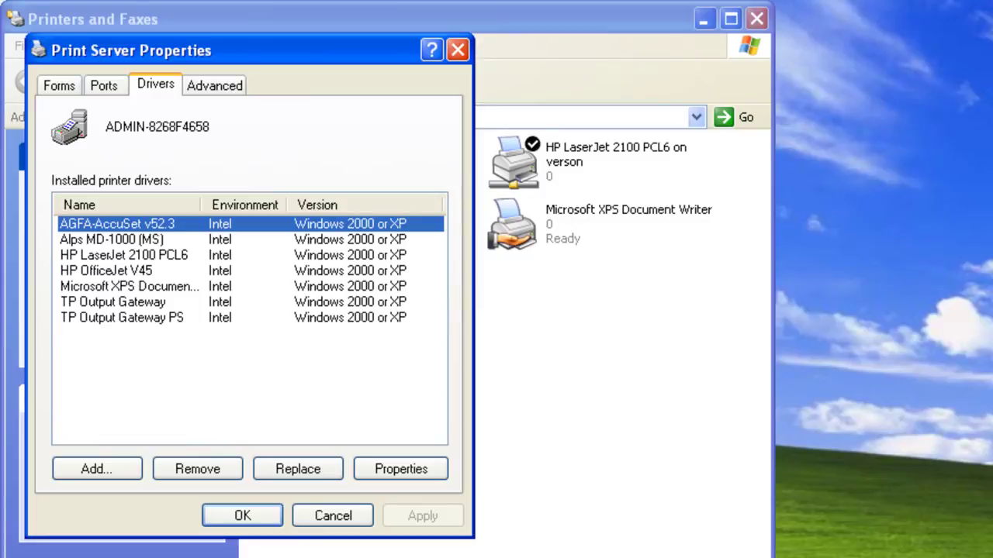
pyautogui.click(214, 86)
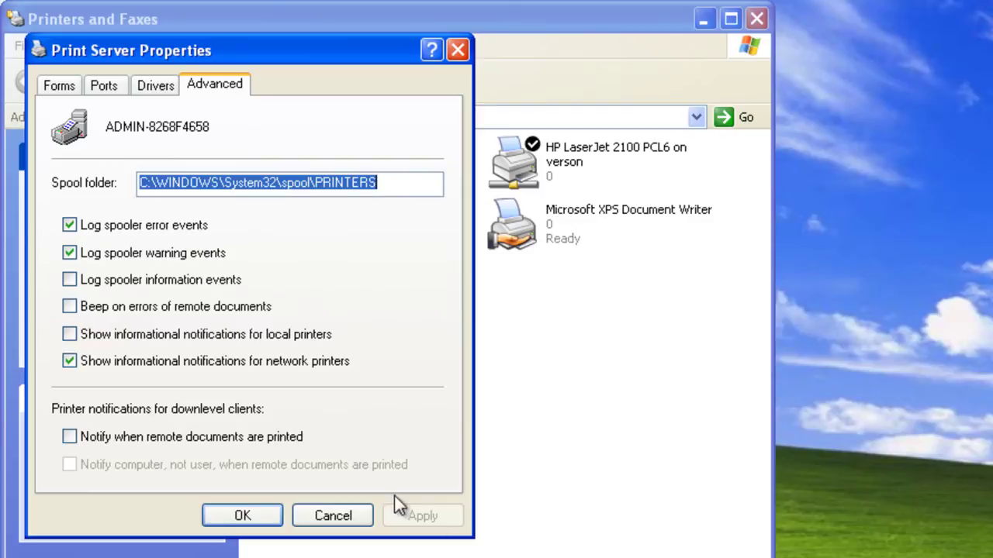
pyautogui.click(224, 517)
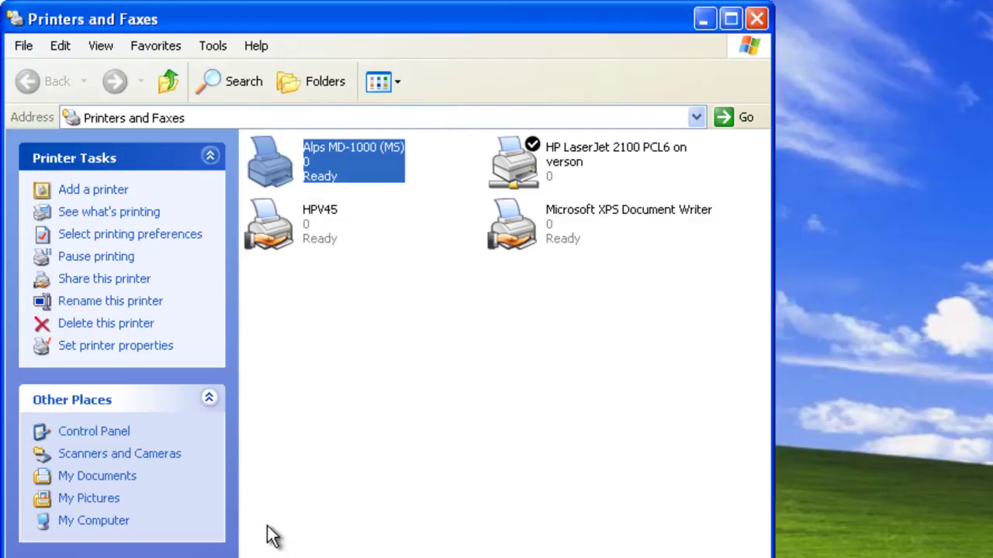
# Open the Alps MD-1000 print queue, confirm it holds no documents, and close it
pyautogui.doubleClick(335, 175)
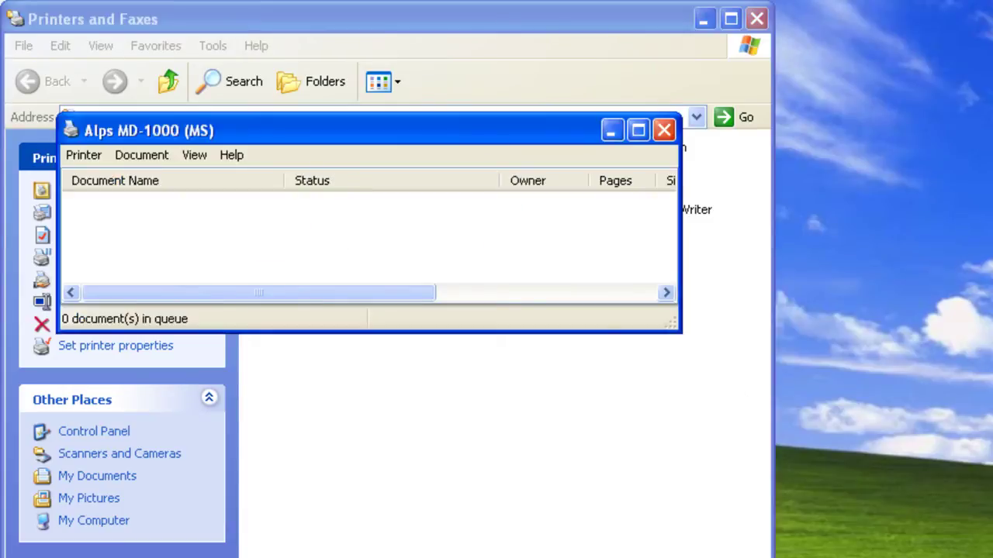
pyautogui.click(662, 130)
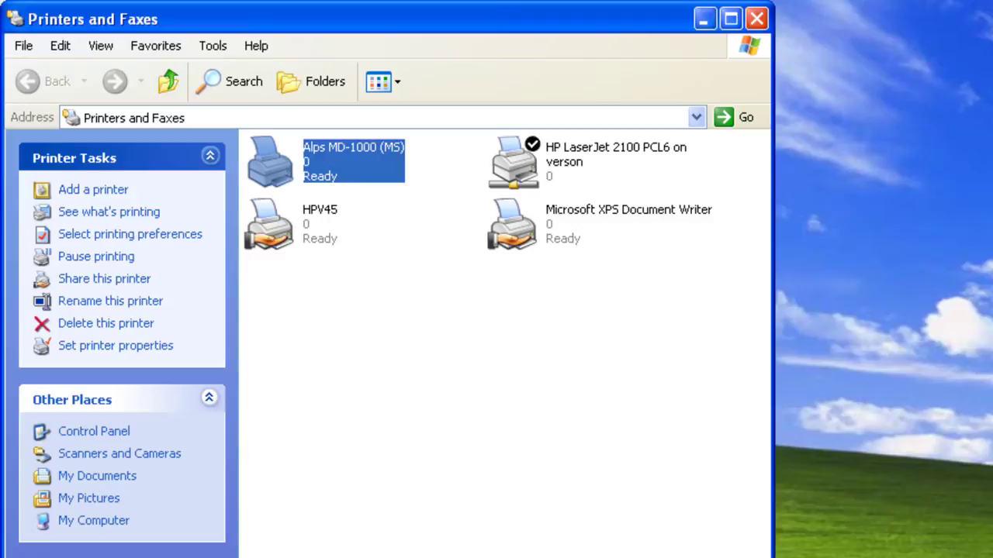
# Turn on sharing for the Alps MD-1000 under the share name AlpsMD-1 and apply it
pyautogui.rightClick(341, 177)
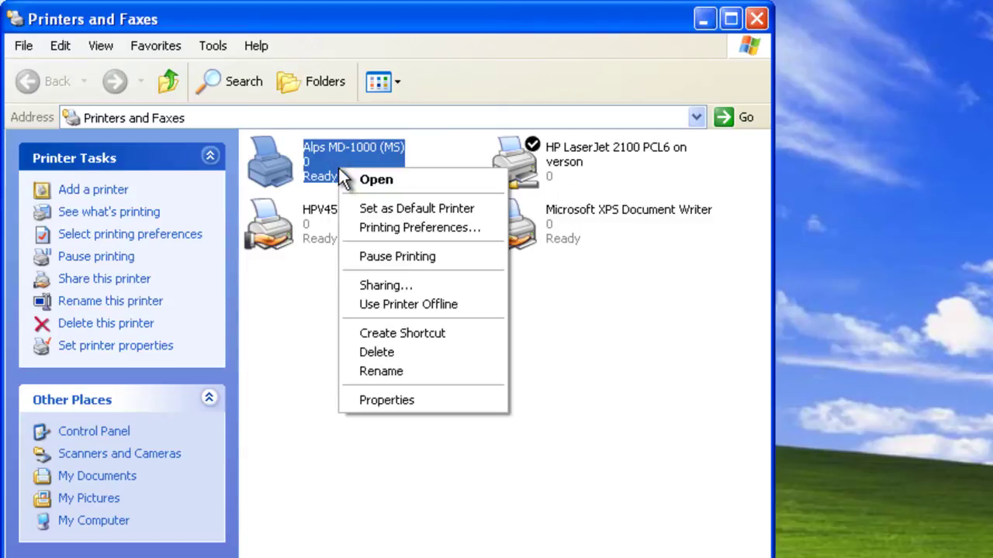
pyautogui.click(360, 285)
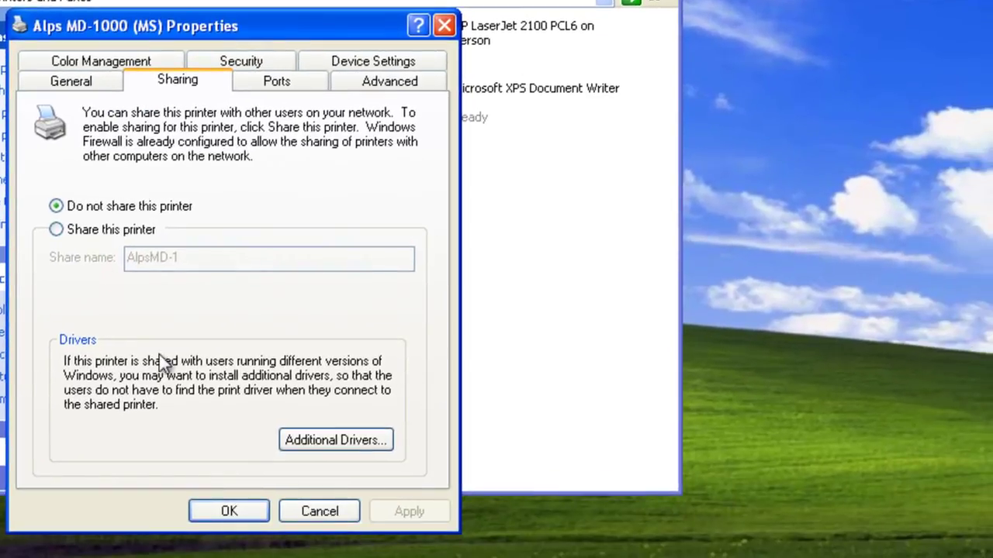
pyautogui.click(75, 231)
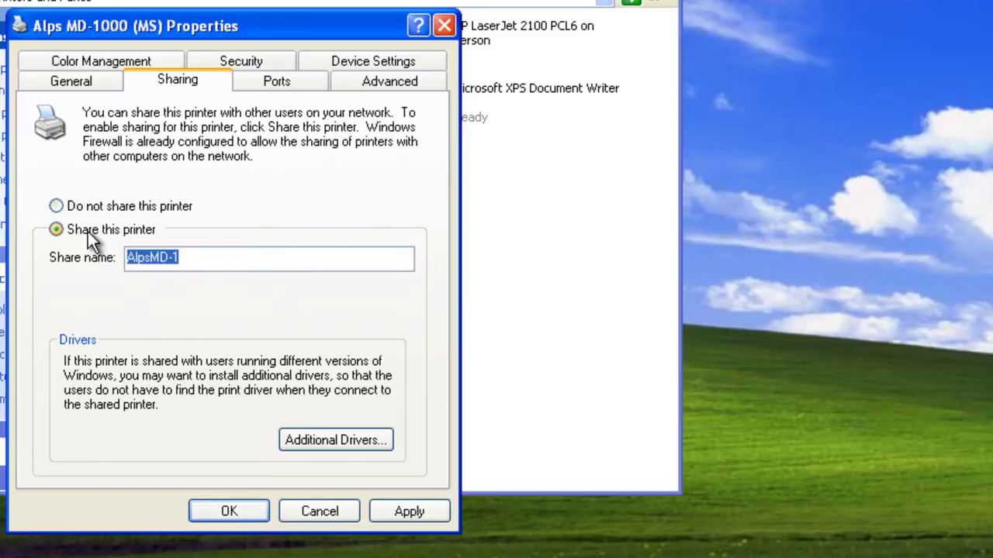
pyautogui.click(439, 521)
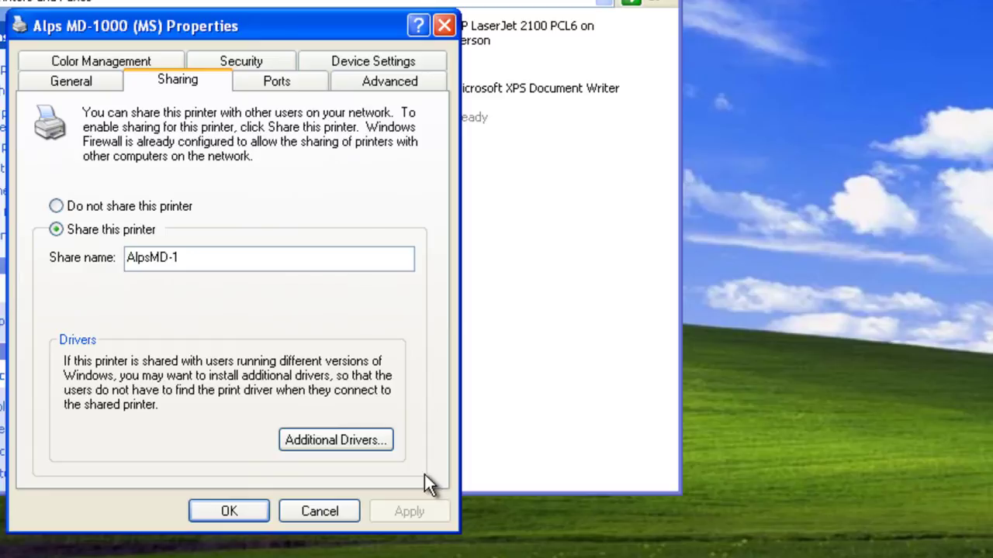
# Select the Intel Windows 95, 98 and Me additional driver, then cancel the driver-file prompt
pyautogui.click(353, 448)
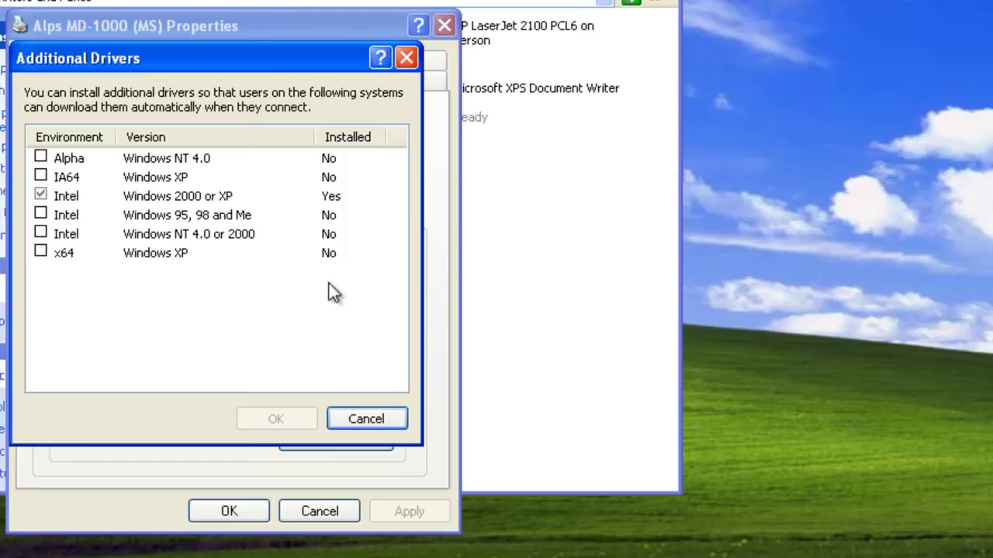
pyautogui.click(41, 214)
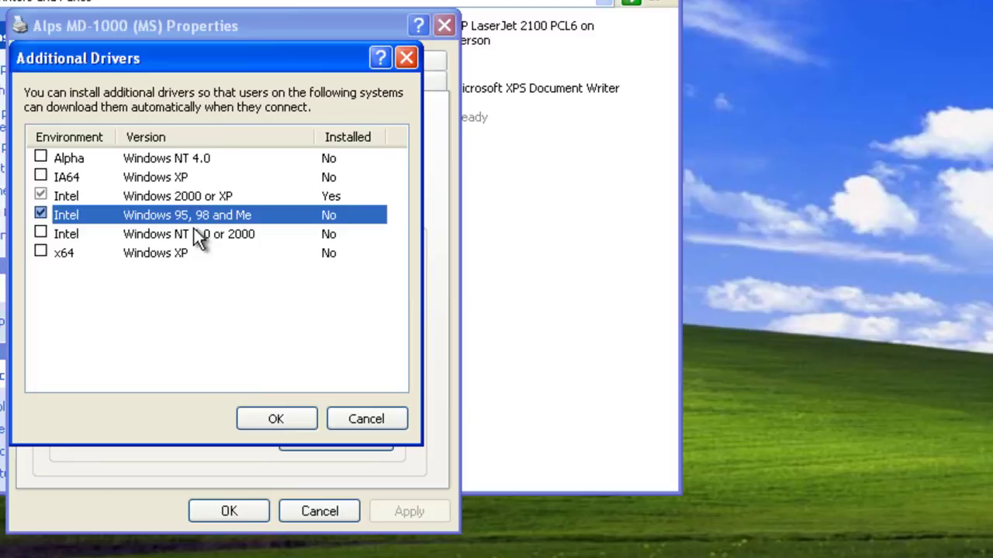
pyautogui.click(278, 416)
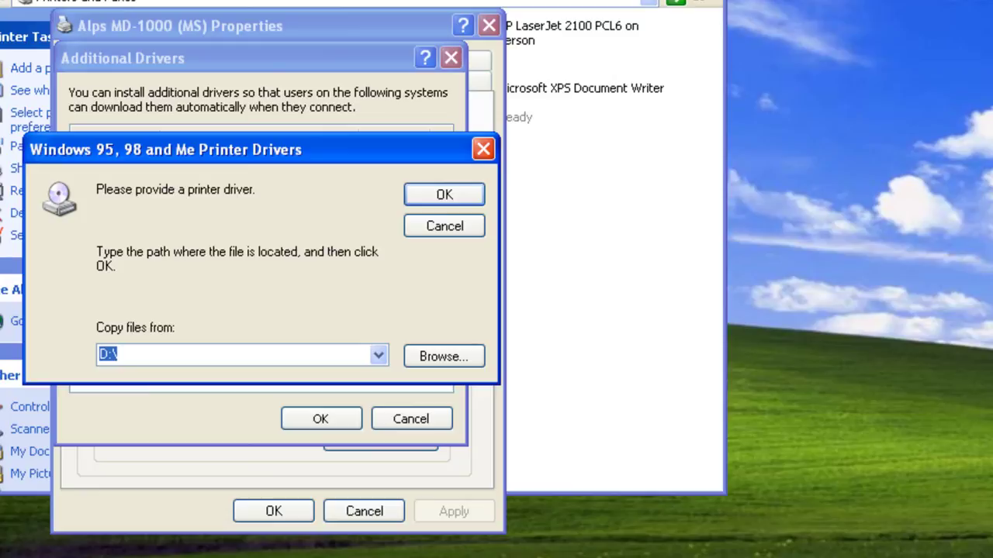
pyautogui.click(449, 226)
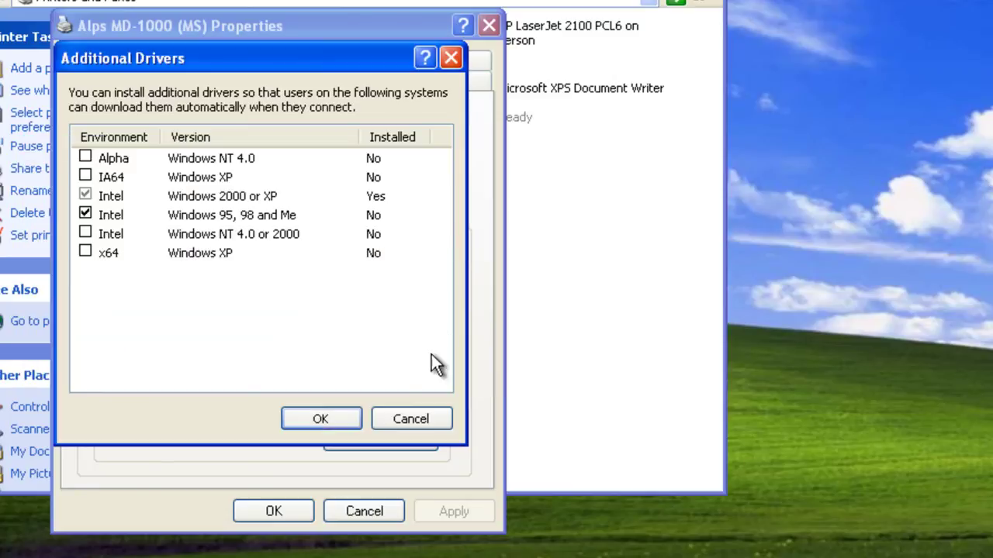
pyautogui.click(424, 418)
# Confirm the Alps MD-1000 Properties with OK so the printer appears shared
pyautogui.click(308, 512)
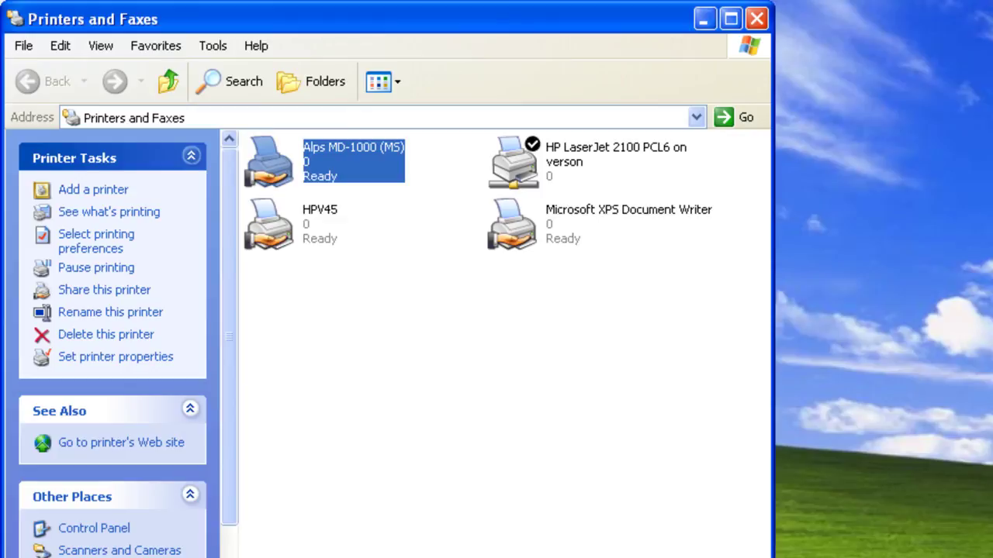
# Open the Alps printer's Security tab and check the Everyone and CREATOR OWNER permissions
pyautogui.rightClick(365, 153)
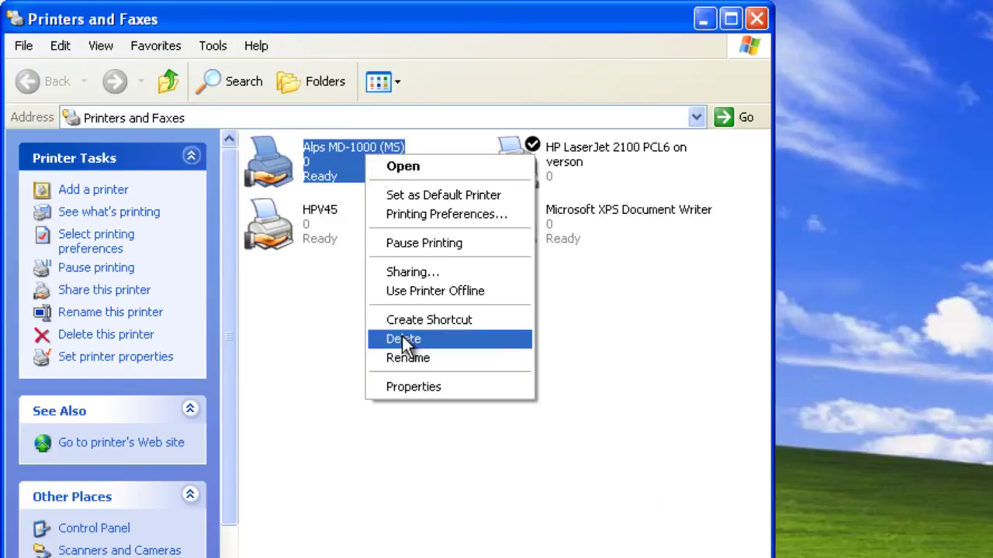
pyautogui.click(411, 385)
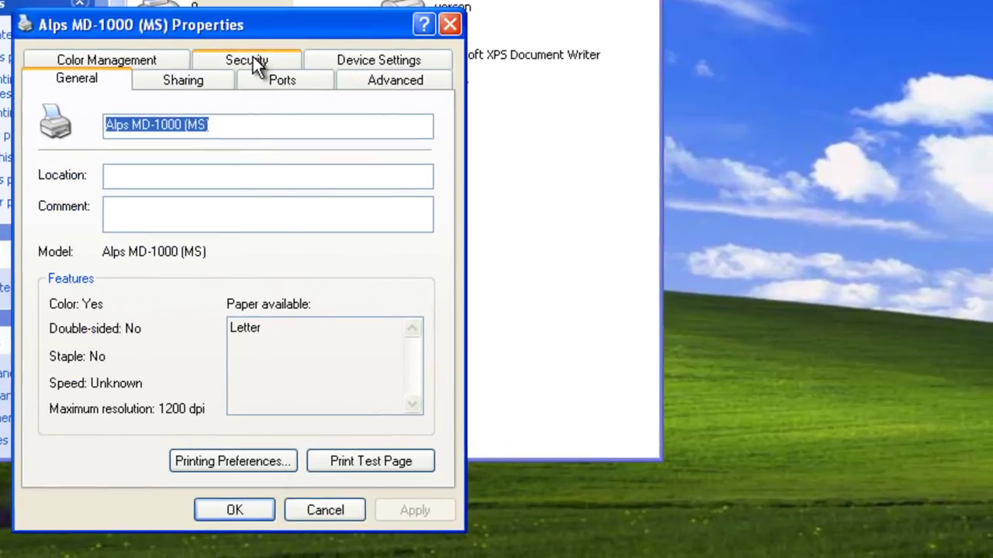
pyautogui.click(253, 61)
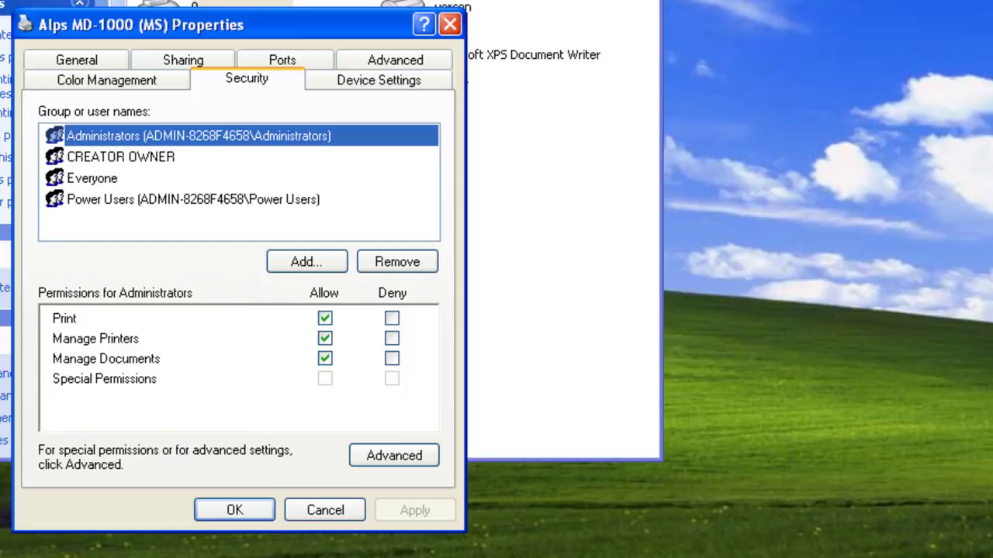
pyautogui.click(91, 178)
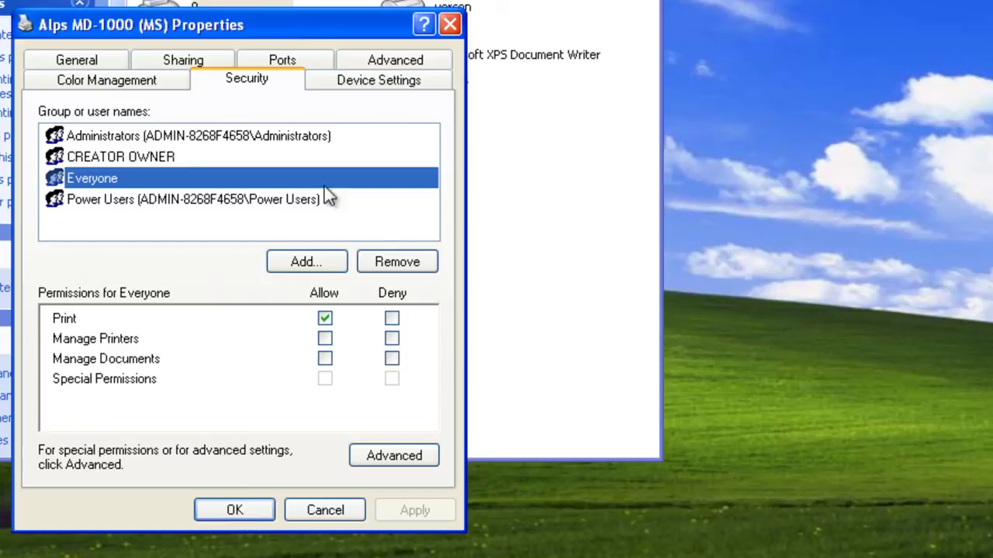
pyautogui.click(172, 155)
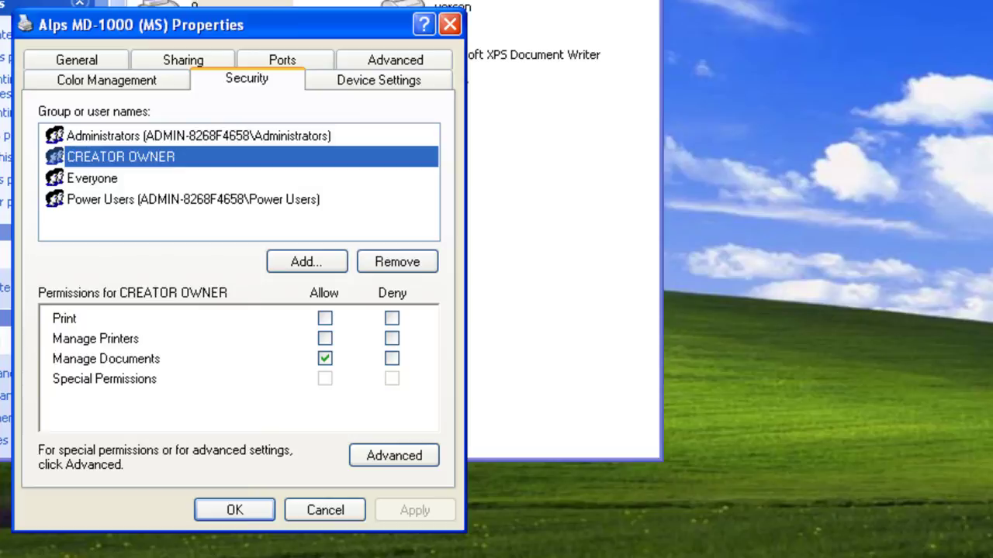